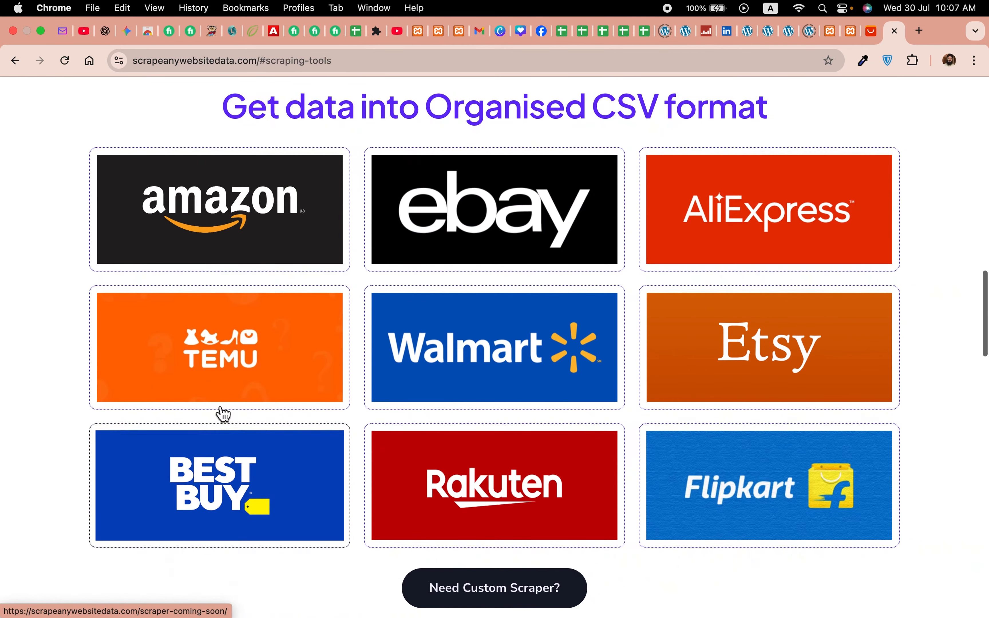
Step: Open the AliExpress scraper page and install the SAWD AliExpress Scraper extension from the Chrome Web Store
left_click(786, 225)
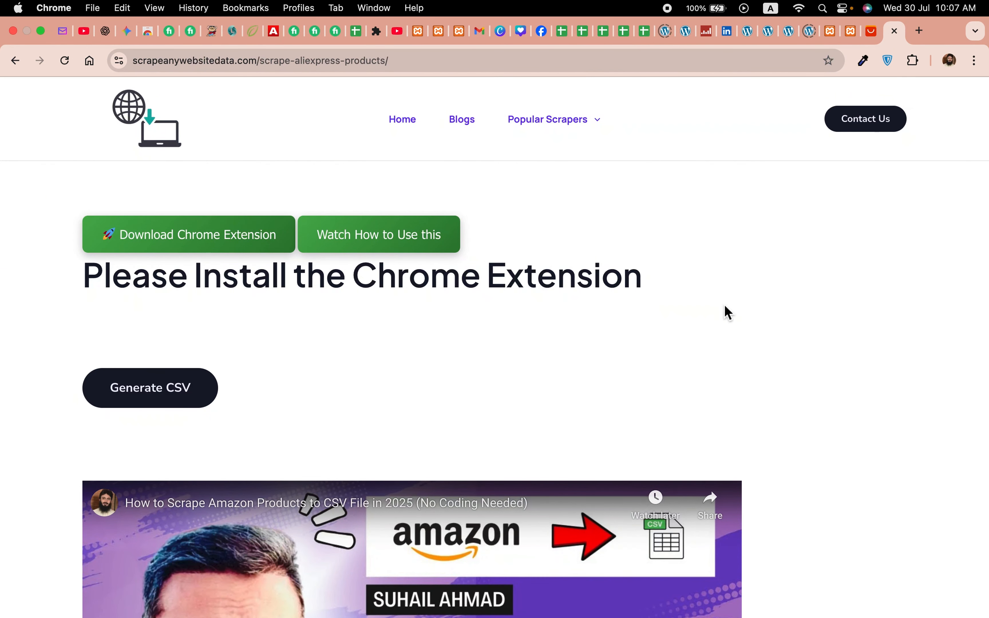
left_click(186, 249)
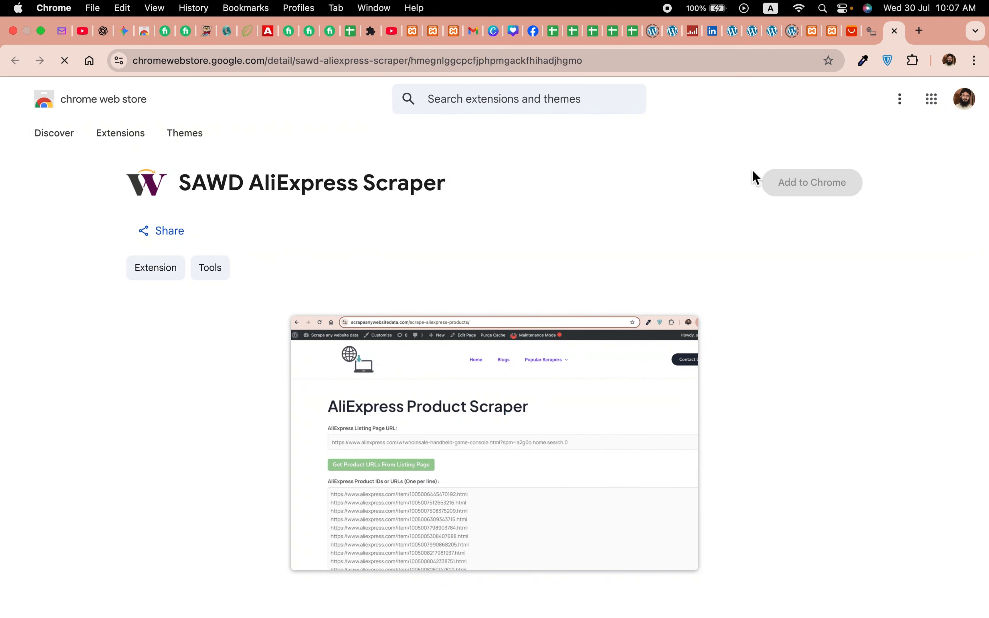
left_click(811, 194)
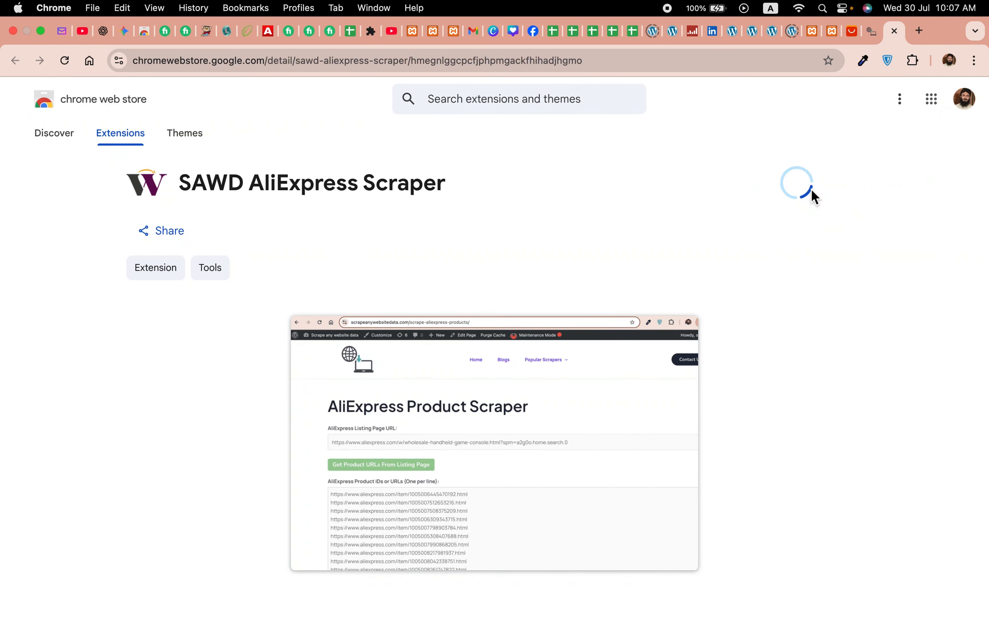
left_click(596, 395)
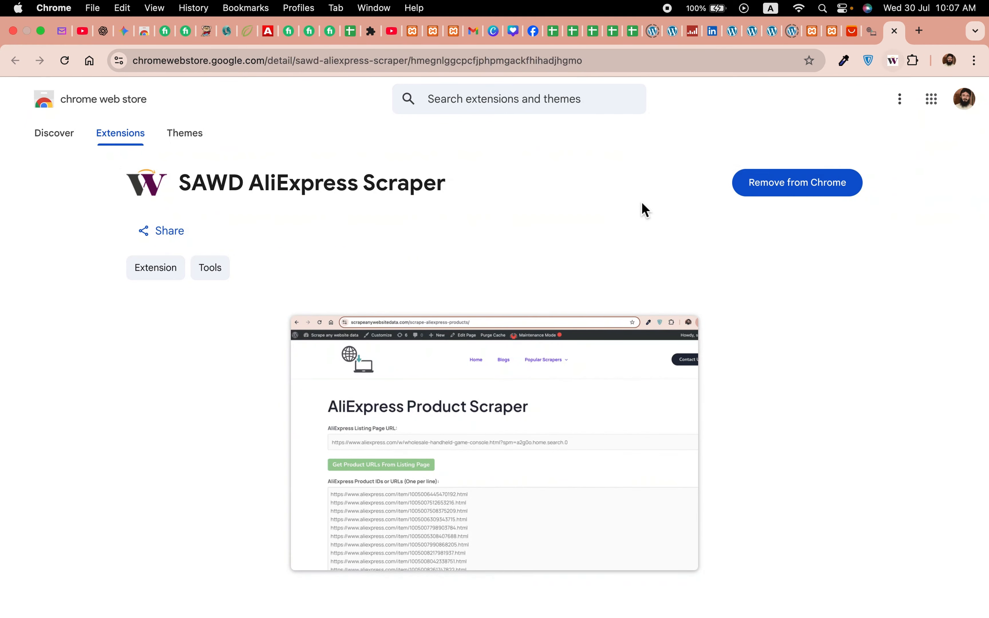
left_click(894, 31)
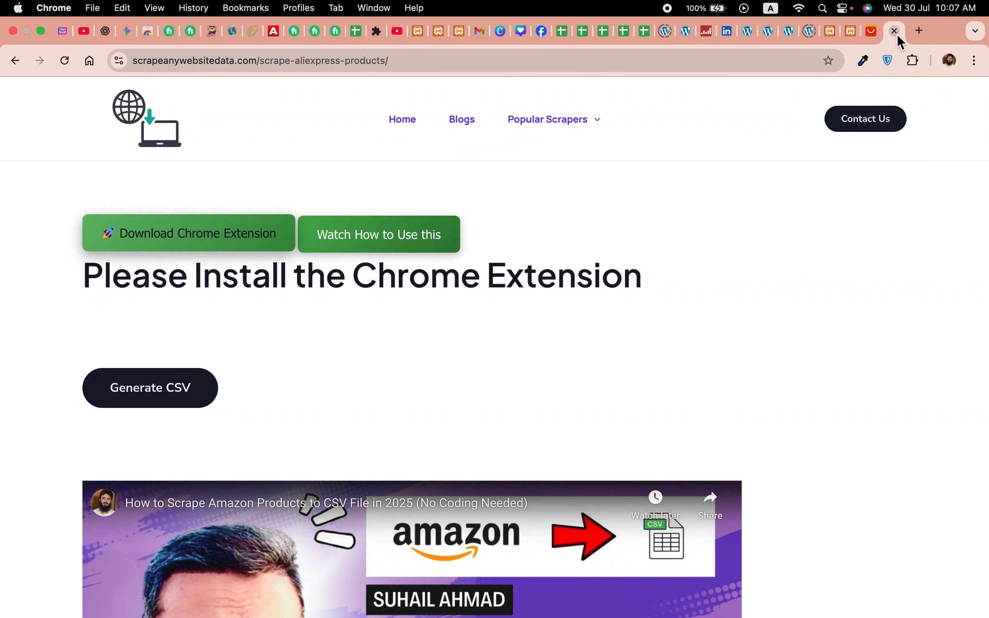
Step: Reload the AliExpress scraper page to load the product scraper form
left_click(68, 67)
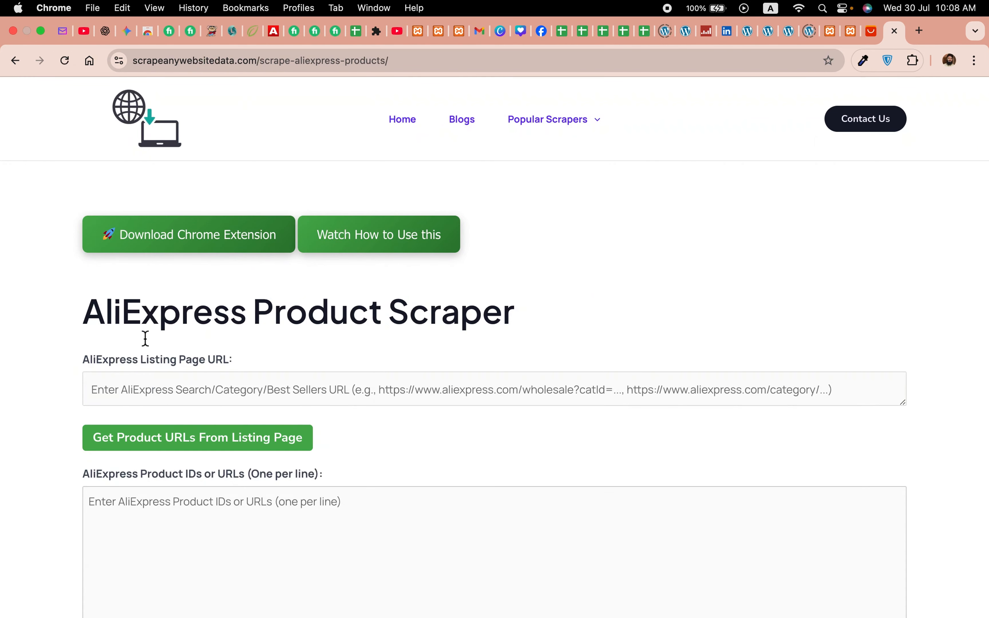
scroll(417, 507, "down", 5)
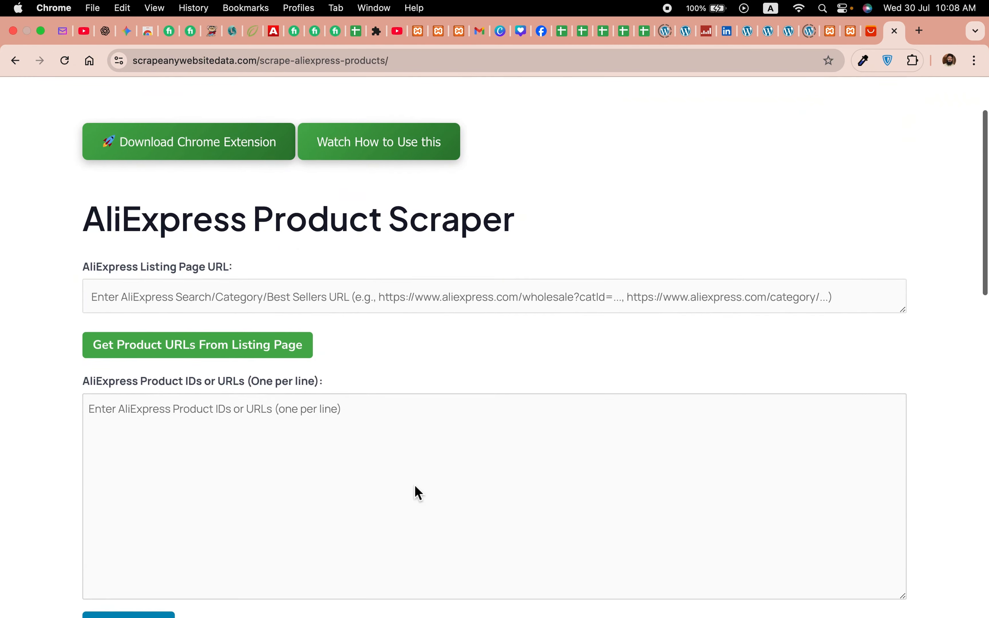
scroll(415, 492, "up", 4)
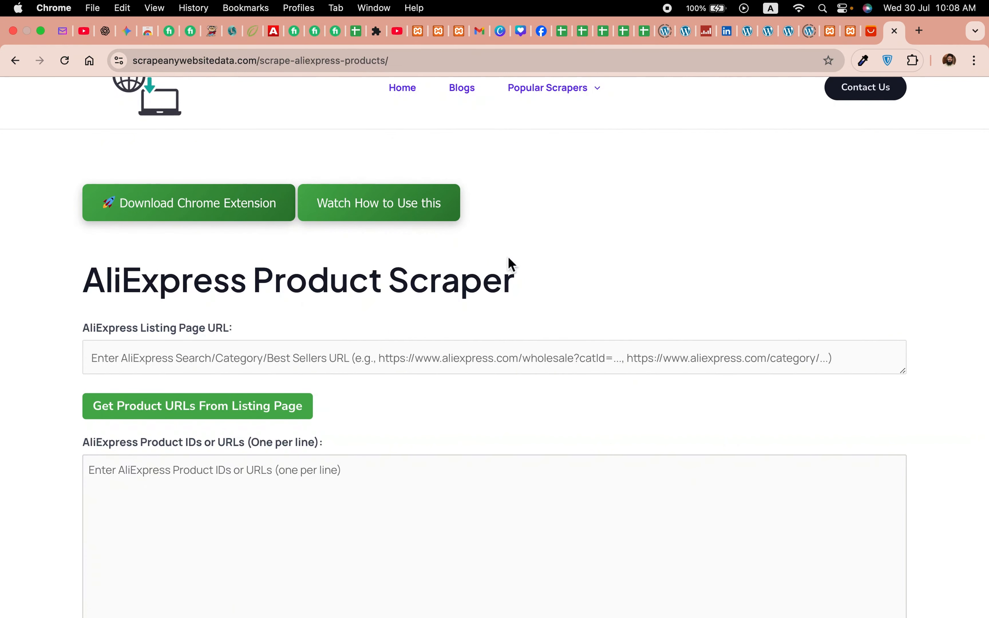
Step: Open AliExpress in a new tab
left_click(921, 33)
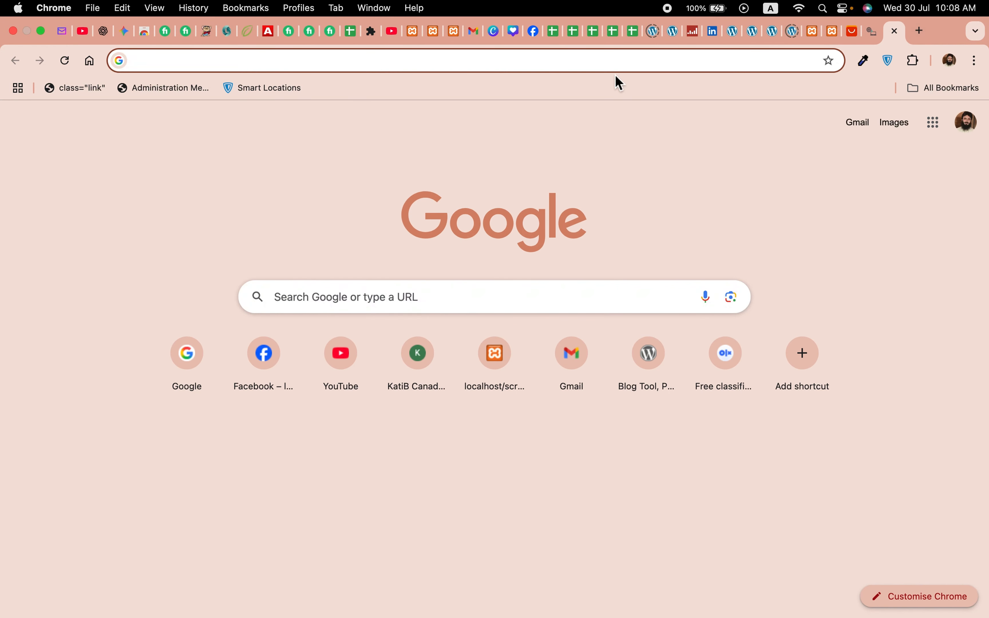
type("aliex")
key("Return")
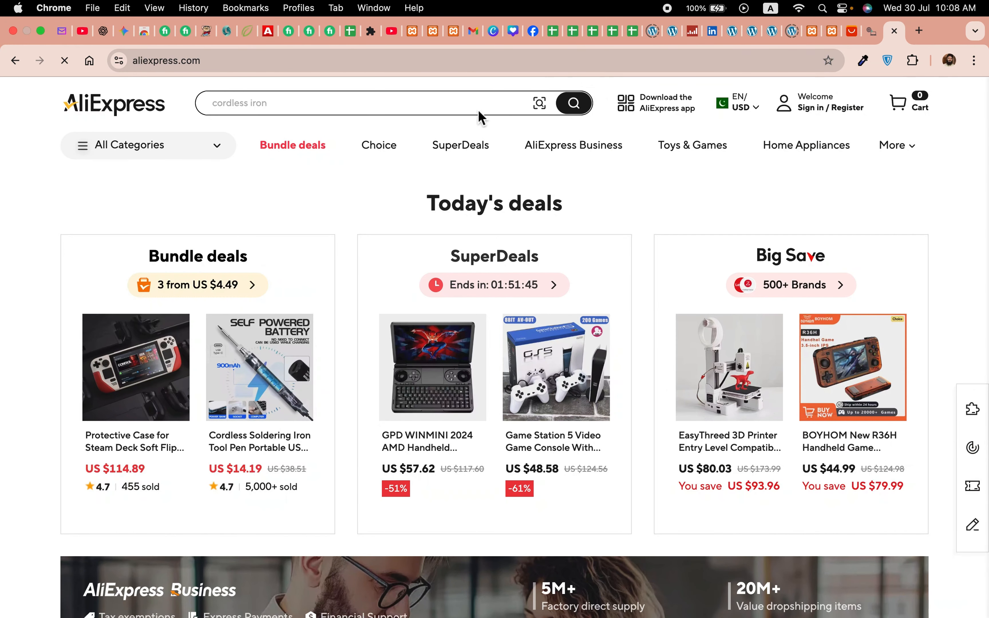
Step: Search AliExpress for handheld game console
left_click(398, 107)
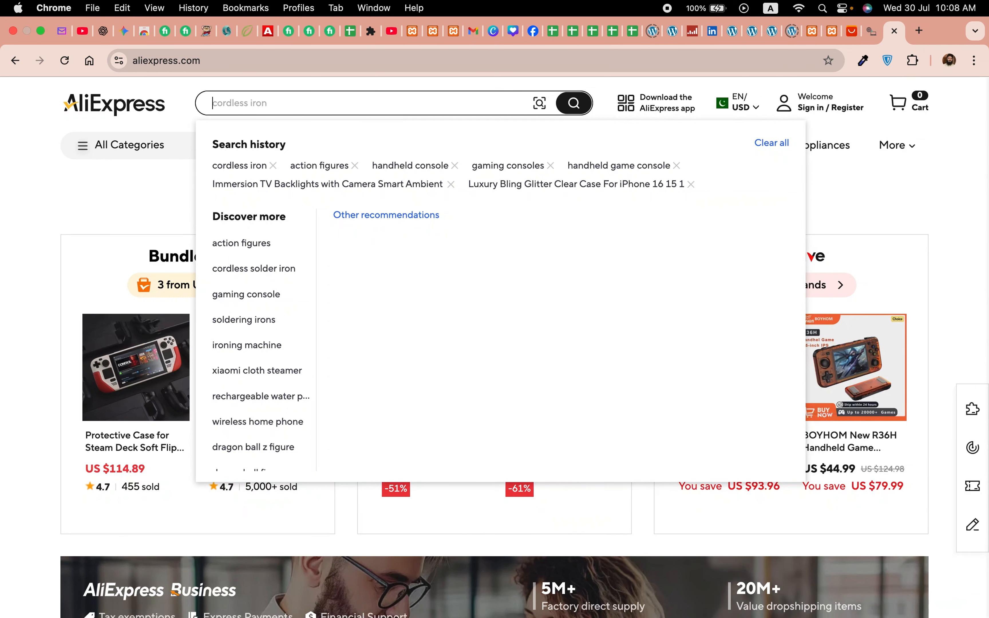
type("handl")
key("BackSpace")
type("h")
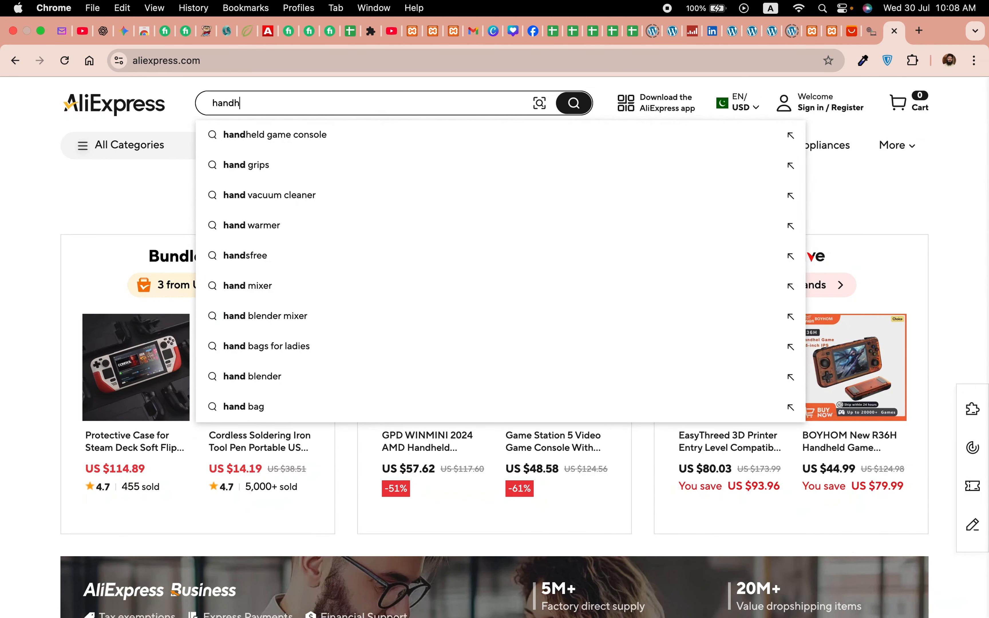
type("eld gam")
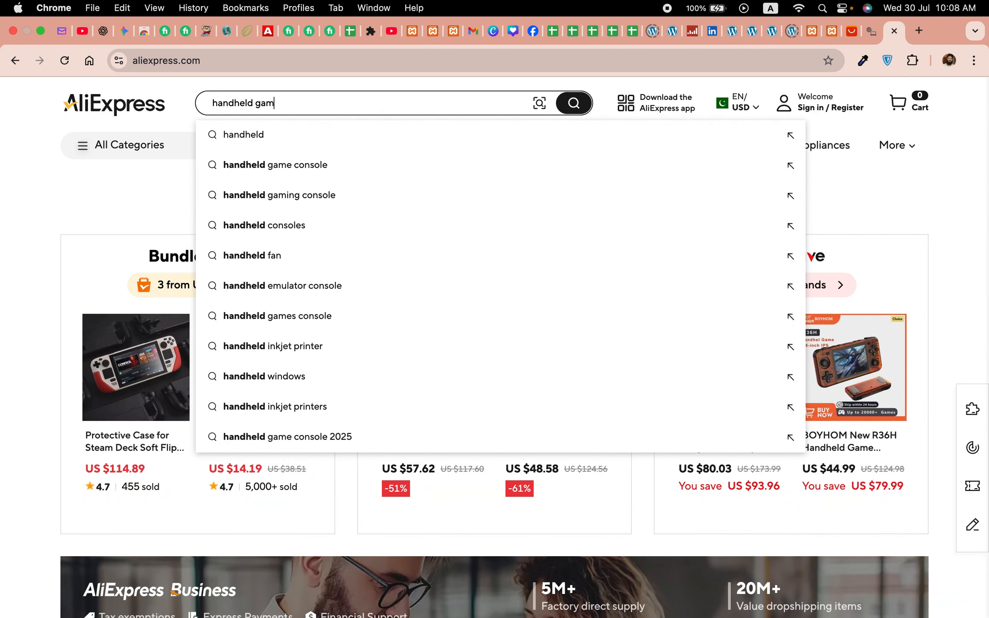
type("e console")
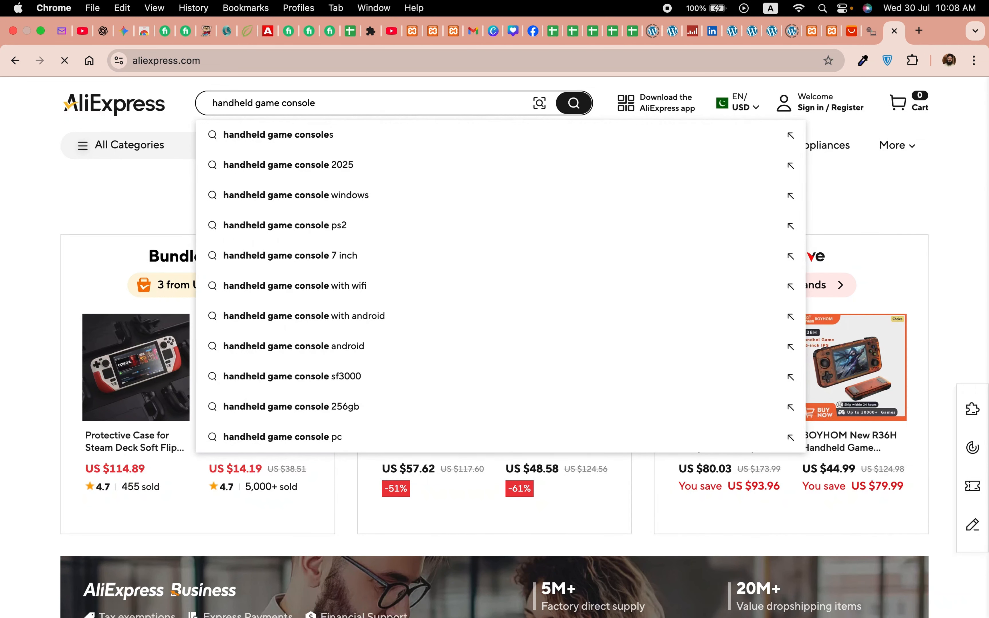
key("Return")
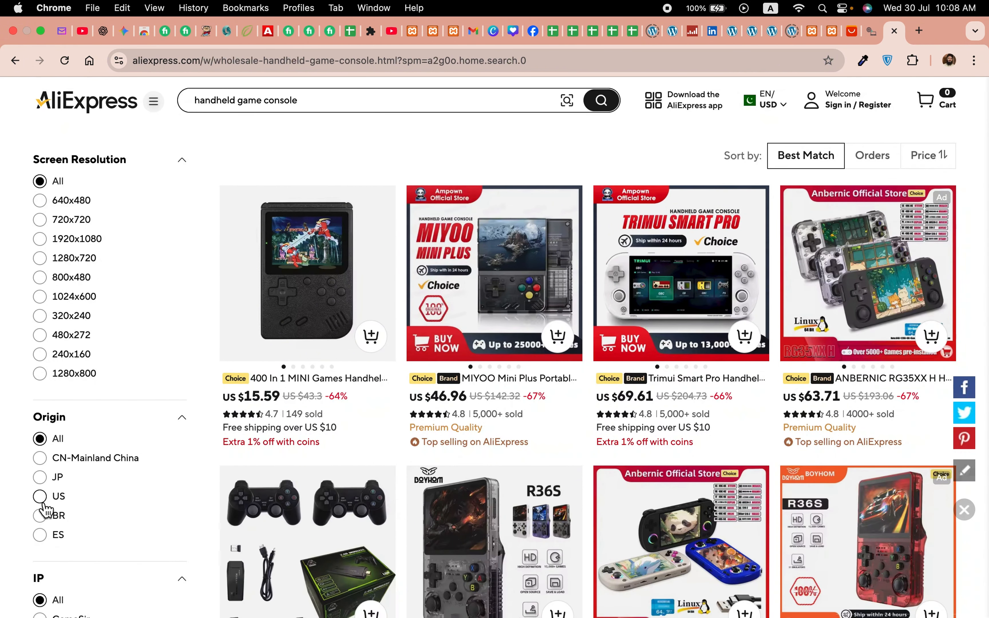
Step: Browse the handheld game console search results and filter options
scroll(106, 523, "down", 5)
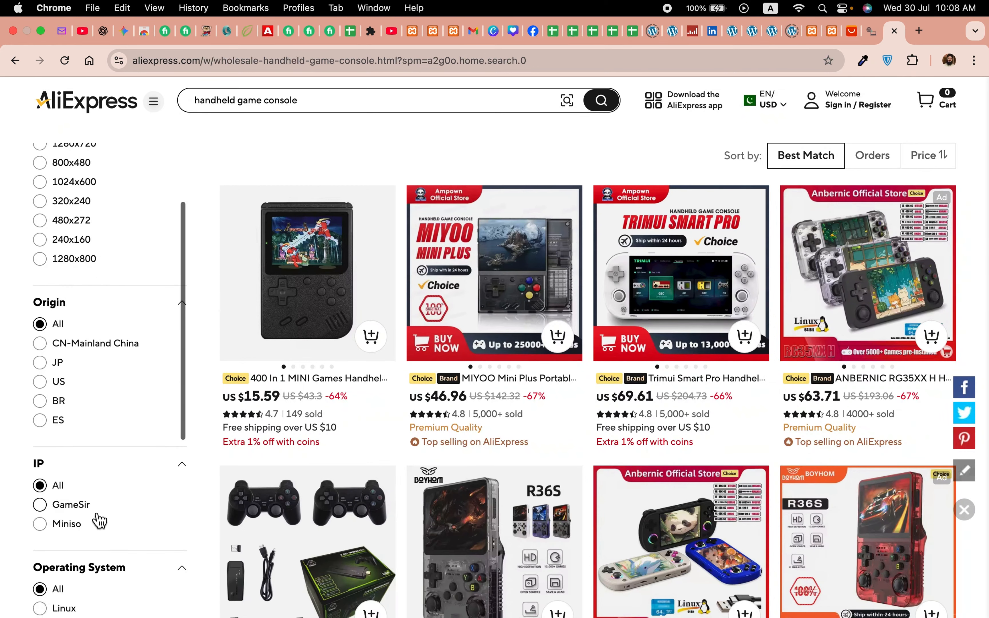
scroll(88, 532, "down", 6)
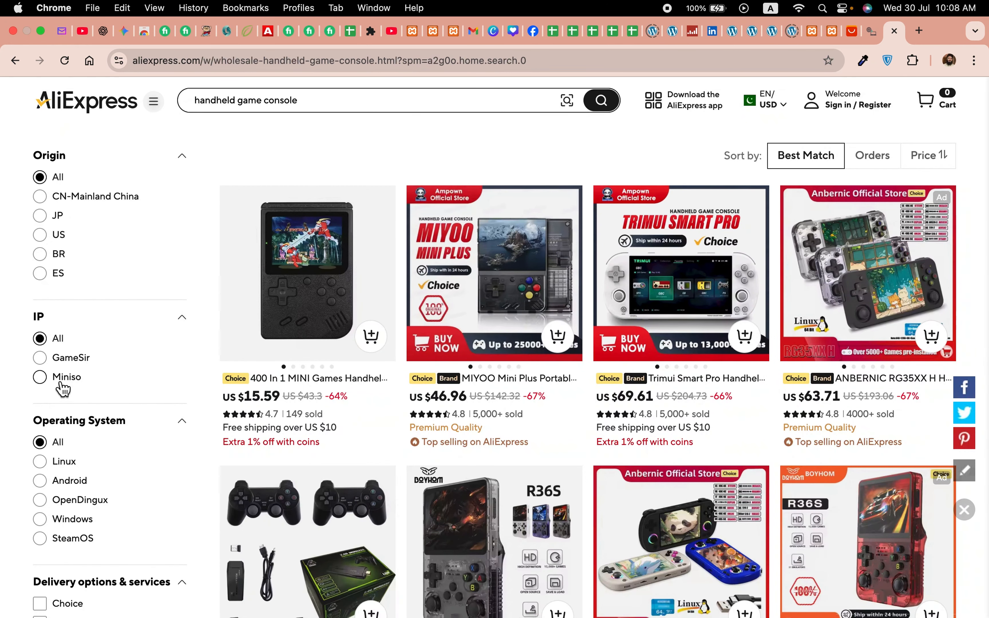
scroll(122, 427, "down", 8)
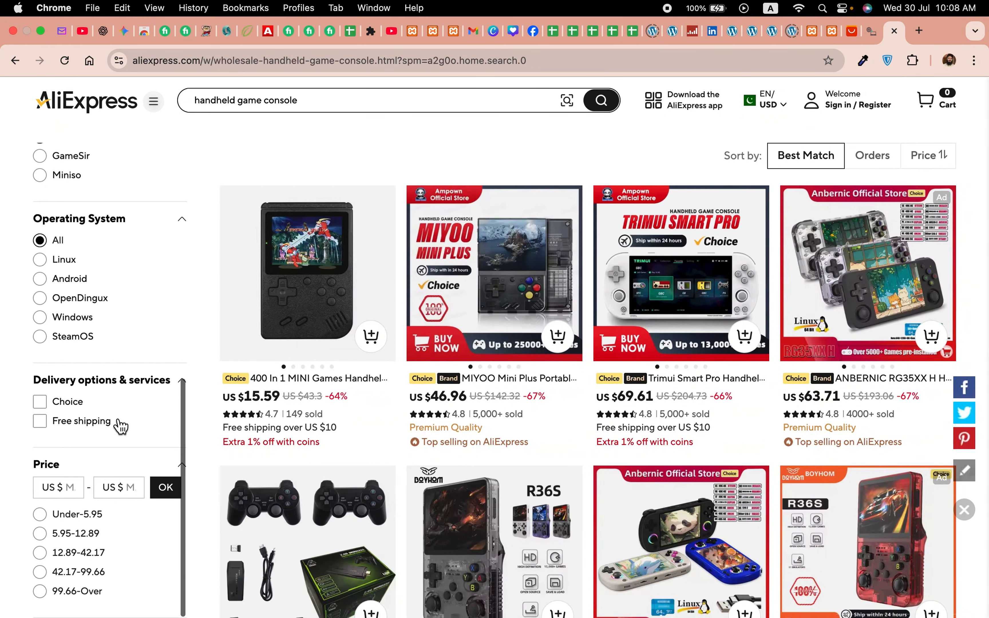
scroll(120, 499, "down", 5)
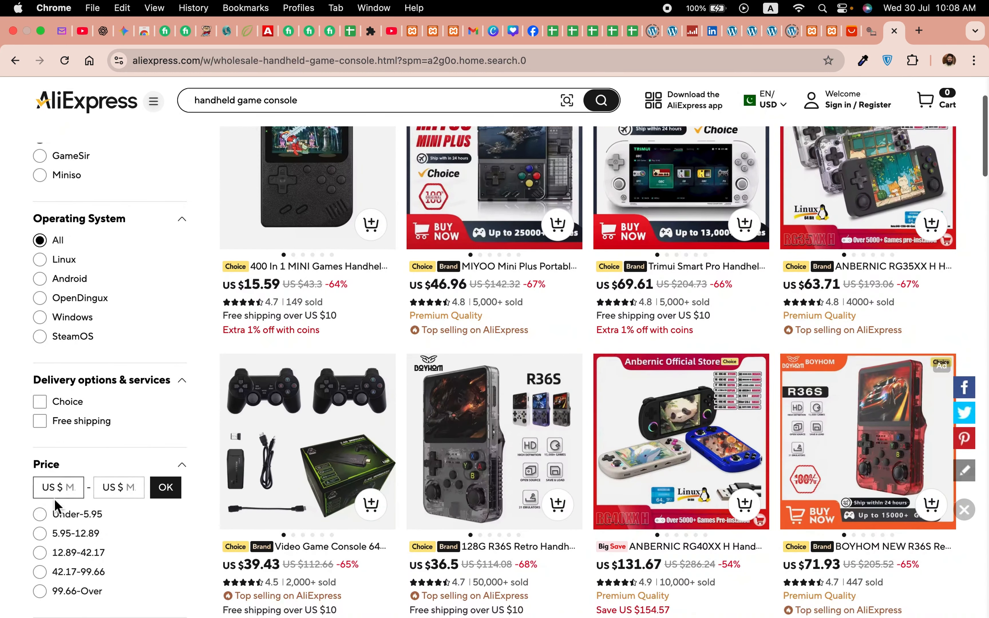
scroll(128, 528, "down", 3)
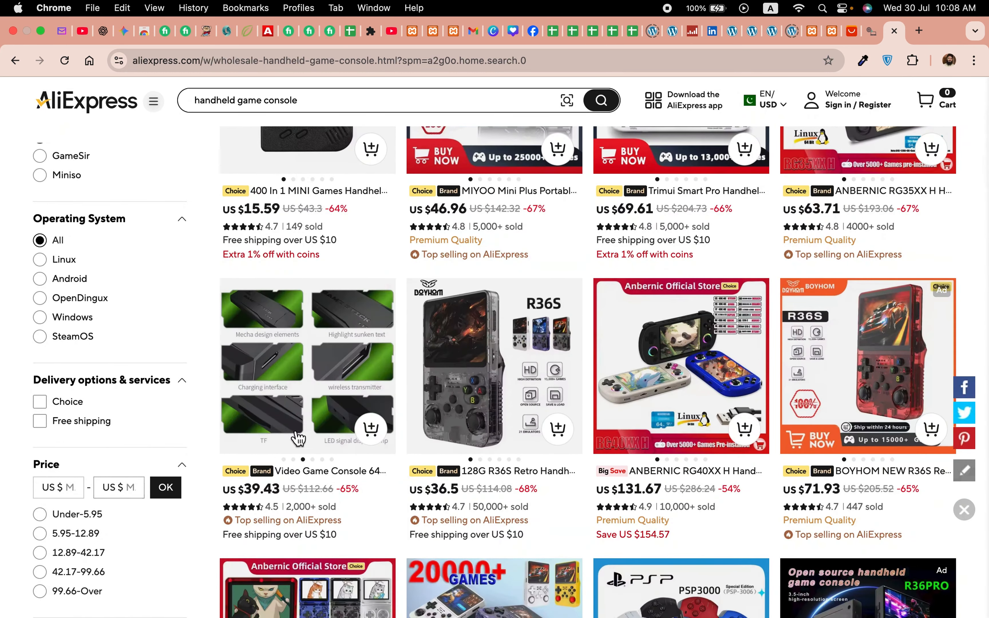
scroll(308, 416, "up", 10)
scroll(307, 416, "down", 1)
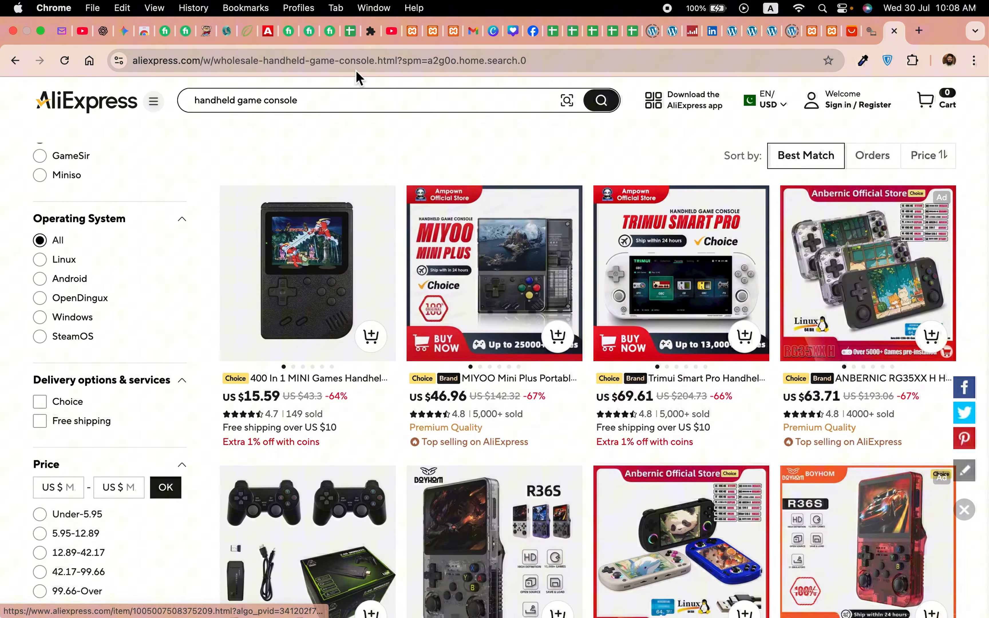
Step: Copy the search results page URL from the address bar
left_click(350, 61)
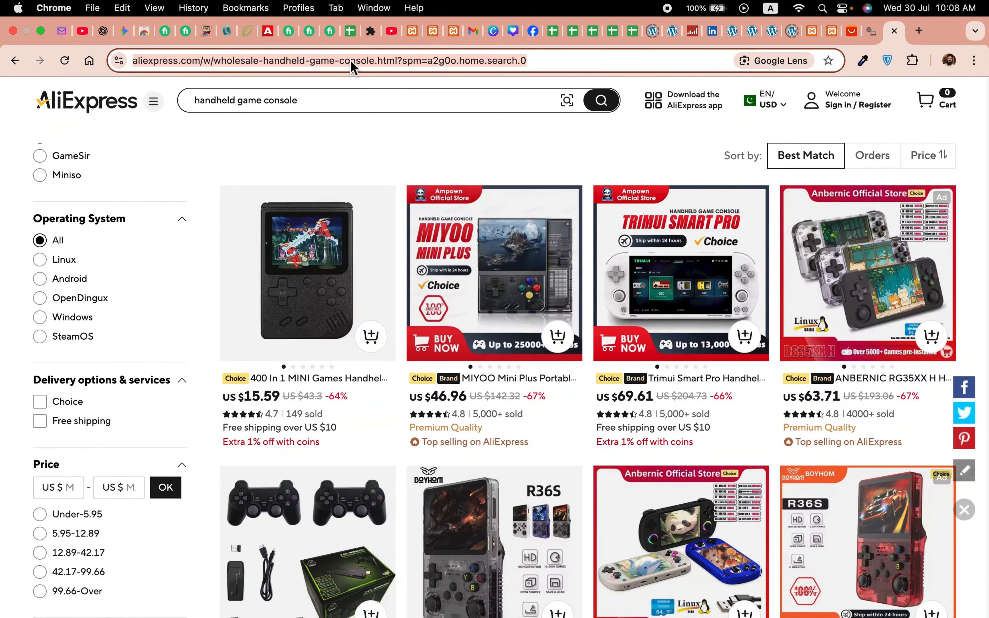
right_click(350, 60)
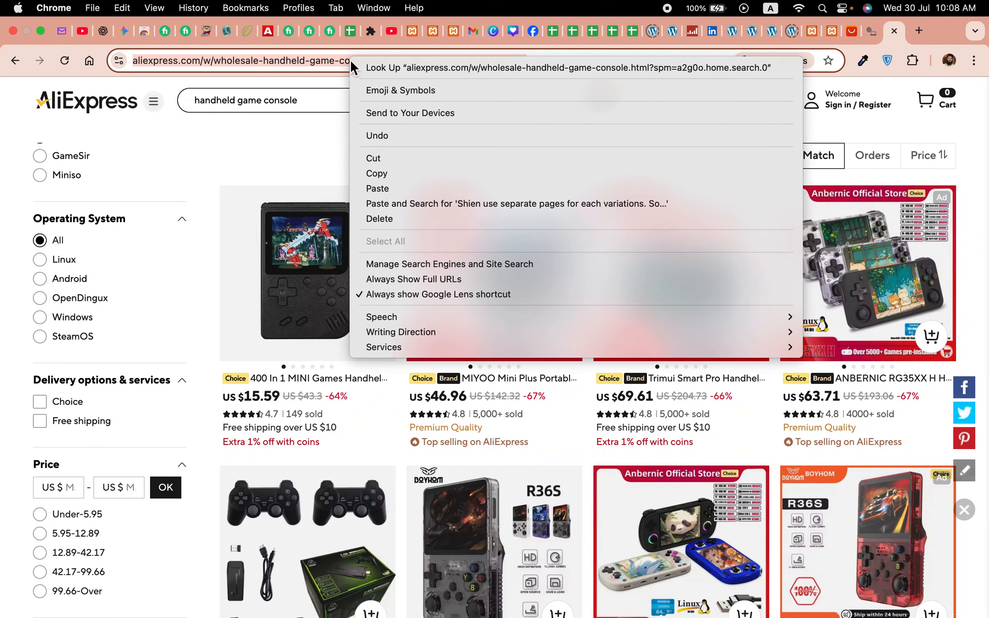
left_click(405, 174)
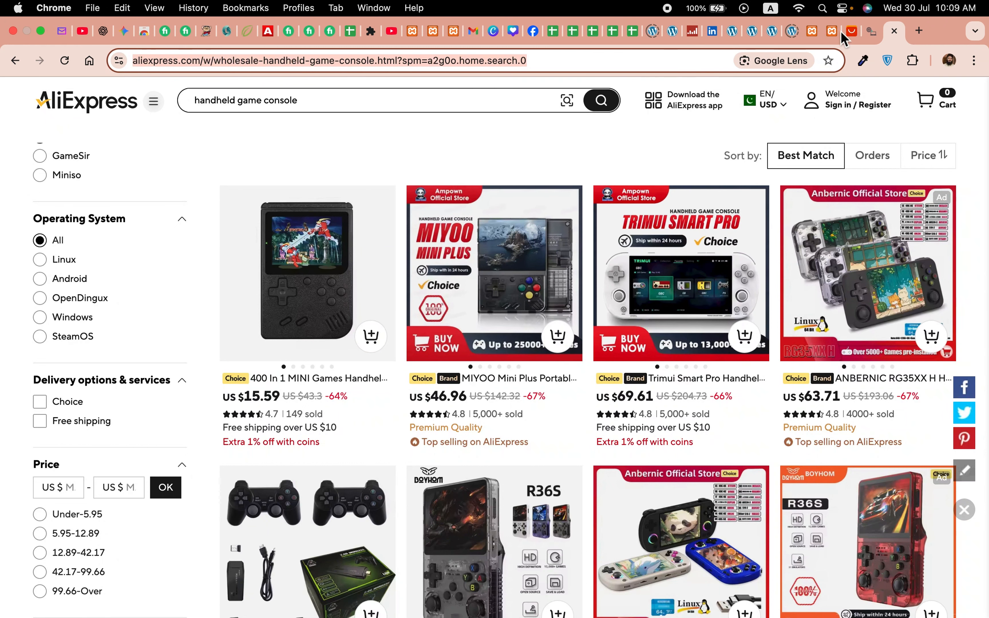
Step: Paste the copied search URL into the scraper's AliExpress Listing Page URL field
left_click(866, 36)
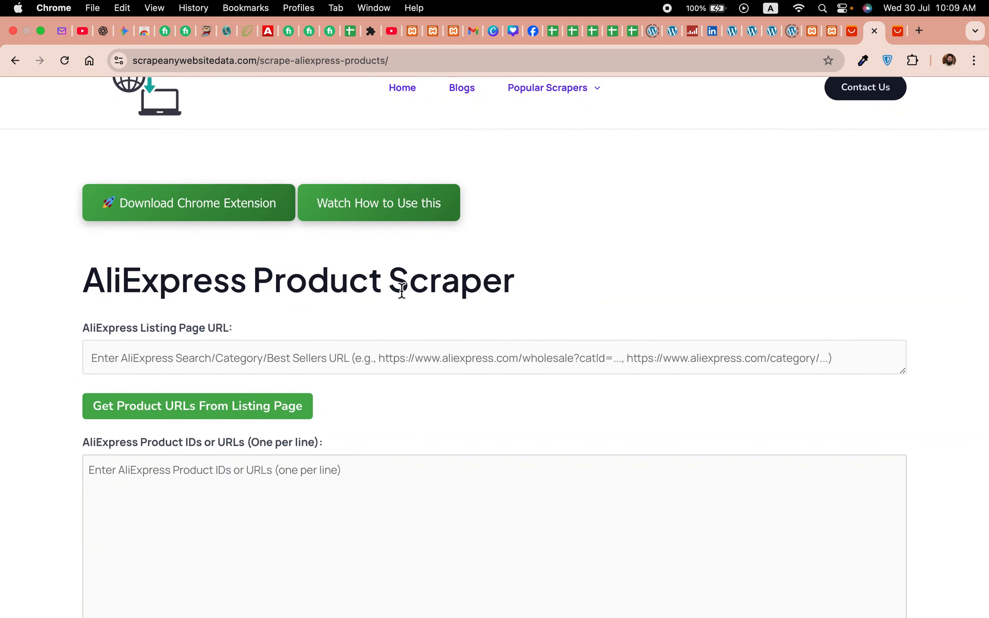
left_click(434, 363)
right_click(434, 364)
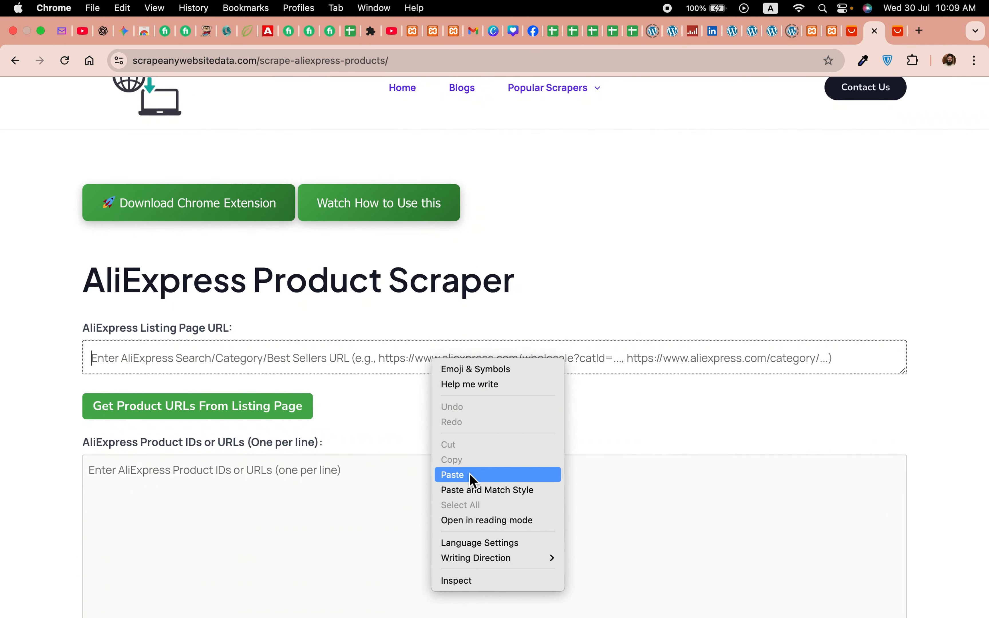
left_click(454, 475)
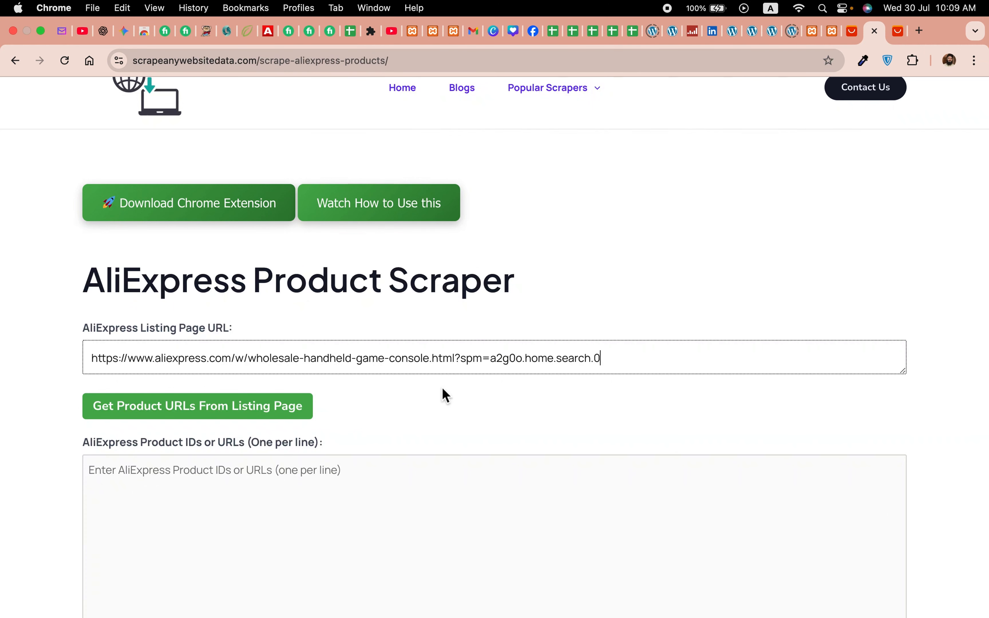
Step: Get the product URLs from the listing page and dismiss the confirmation
scroll(419, 413, "down", 2)
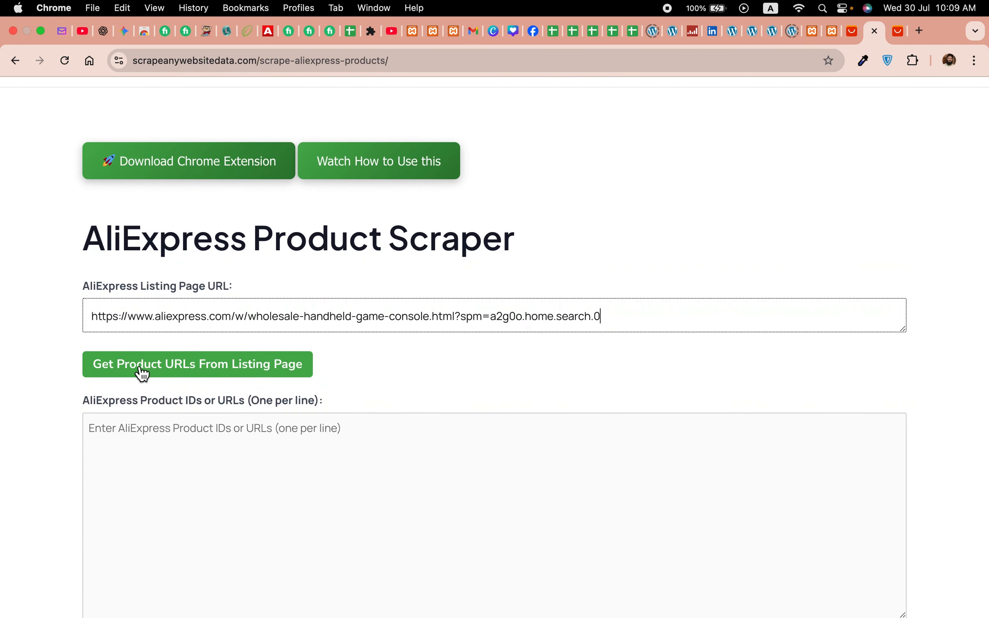
left_click(201, 378)
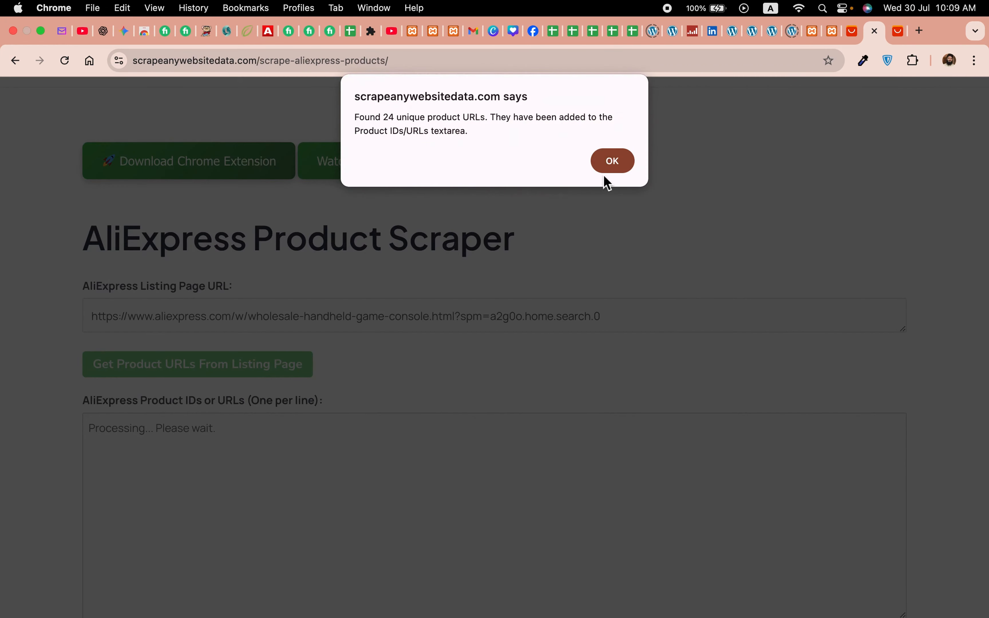
left_click(607, 167)
Step: Start scraping the collected product URLs
scroll(477, 345, "down", 3)
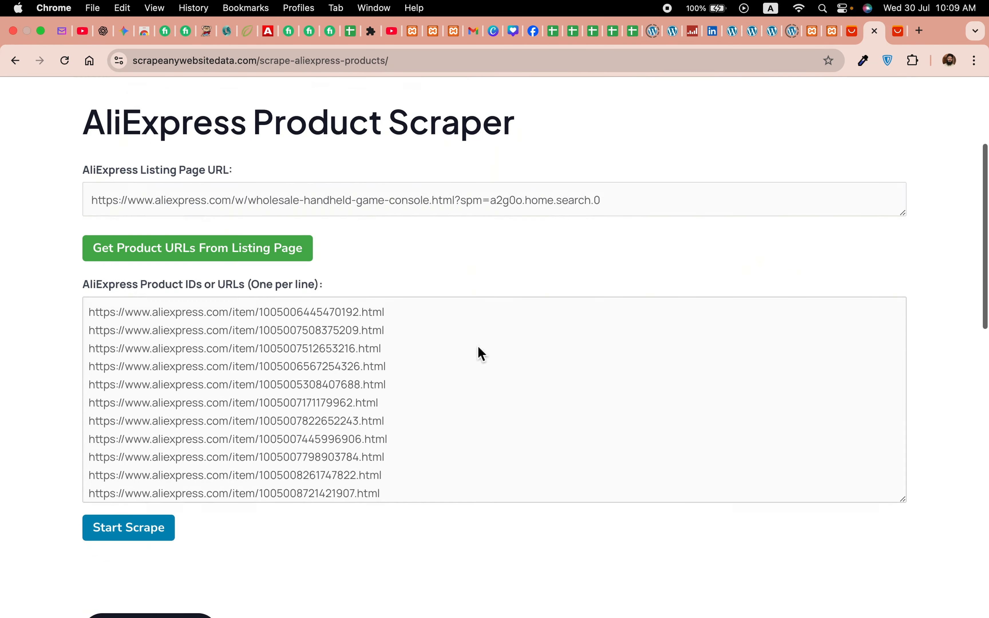
left_click(141, 511)
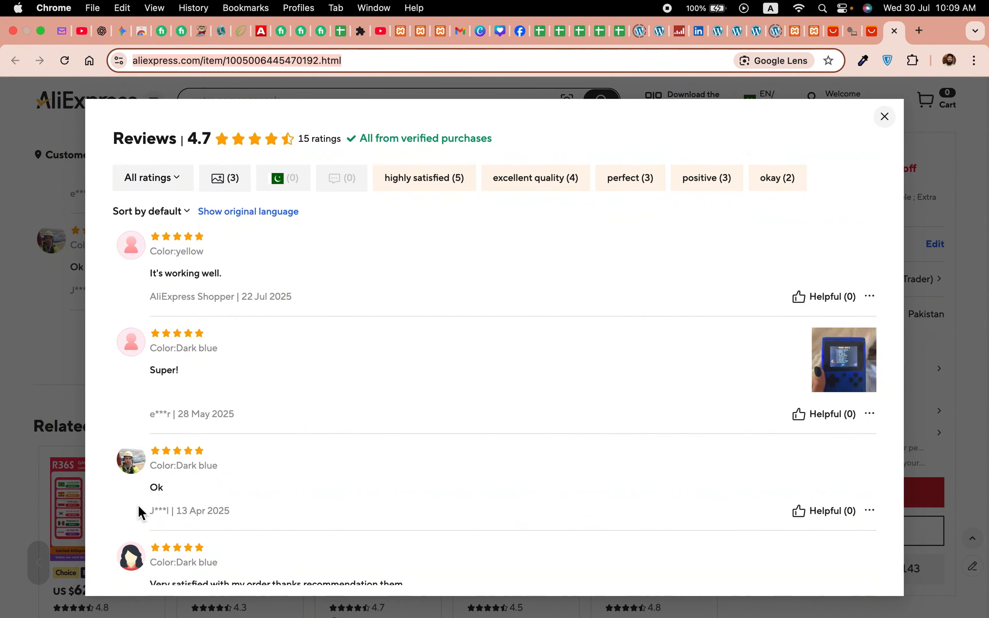
key("super+bracketleft")
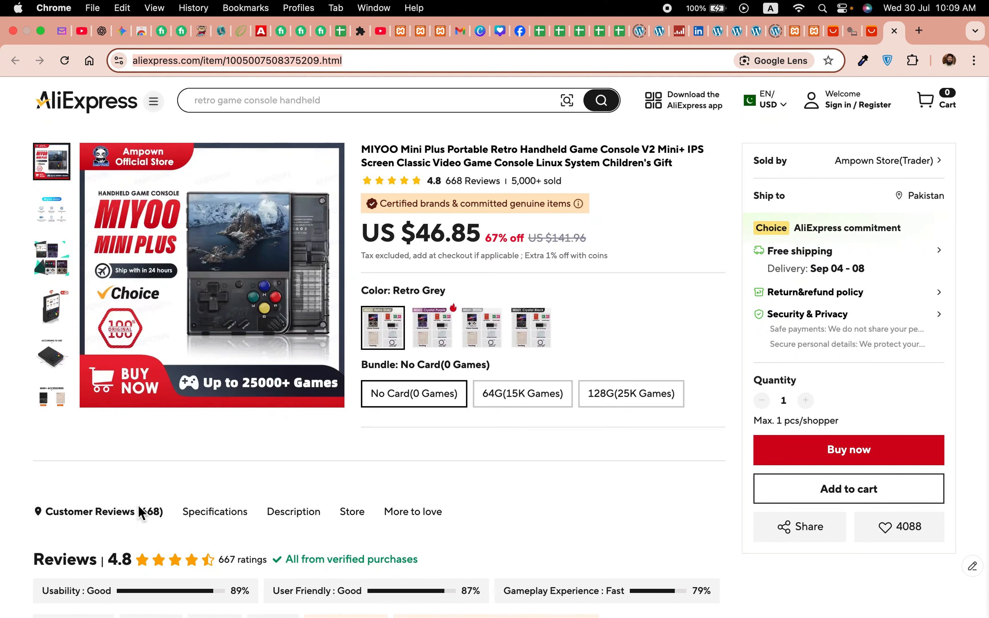
scroll(138, 504, "down", 15)
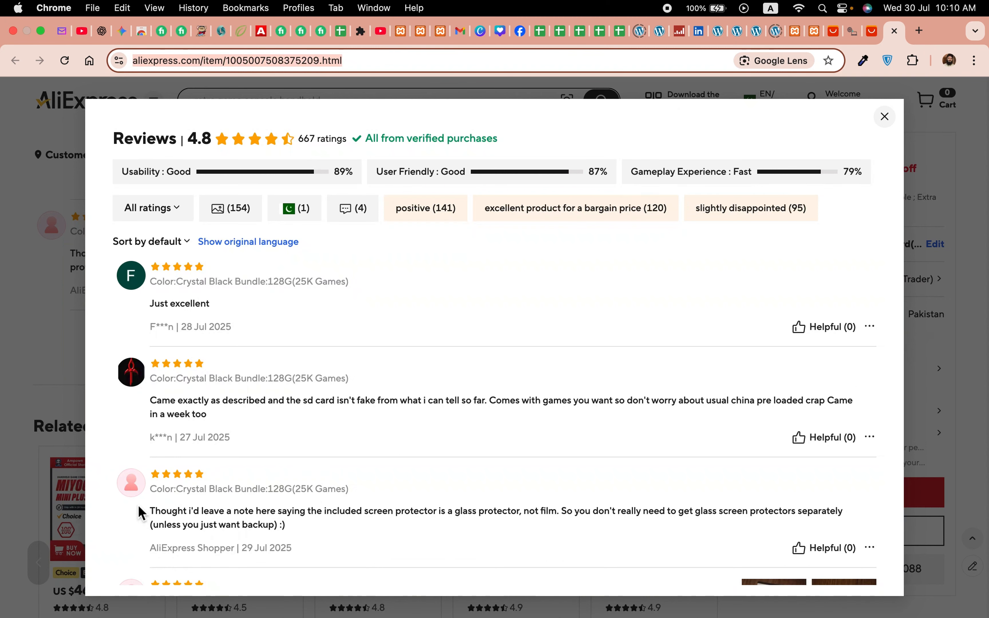
key("super+v")
key("Return")
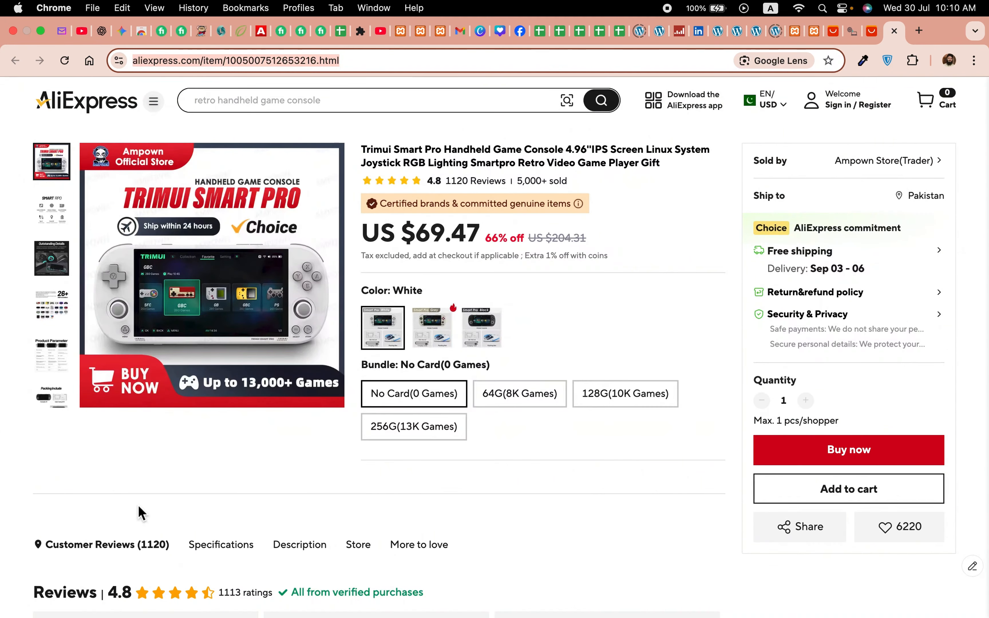
scroll(138, 505, "down", 10)
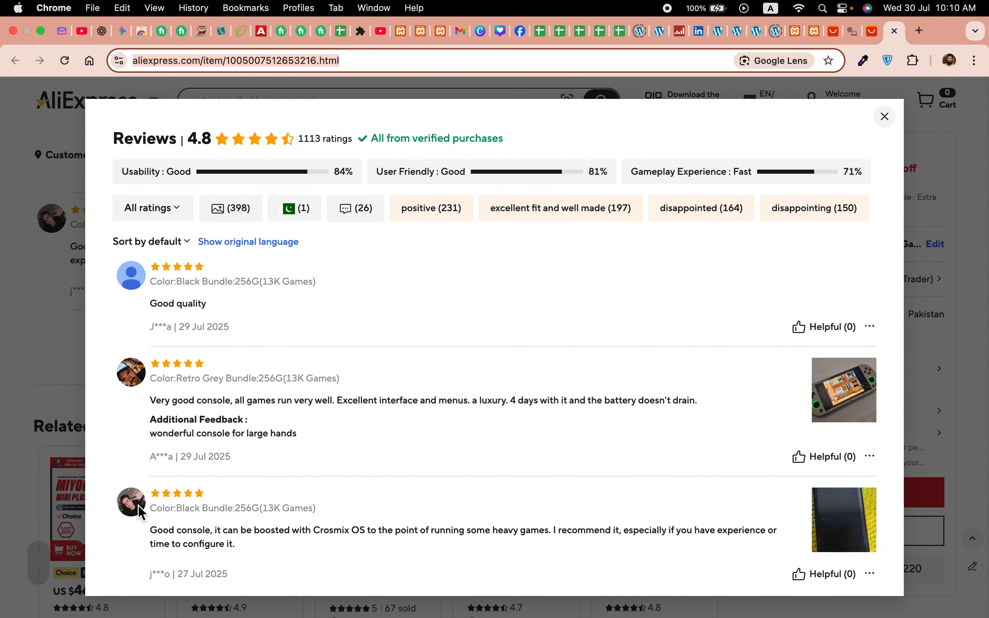
key("super+v")
key("Return")
key("End")
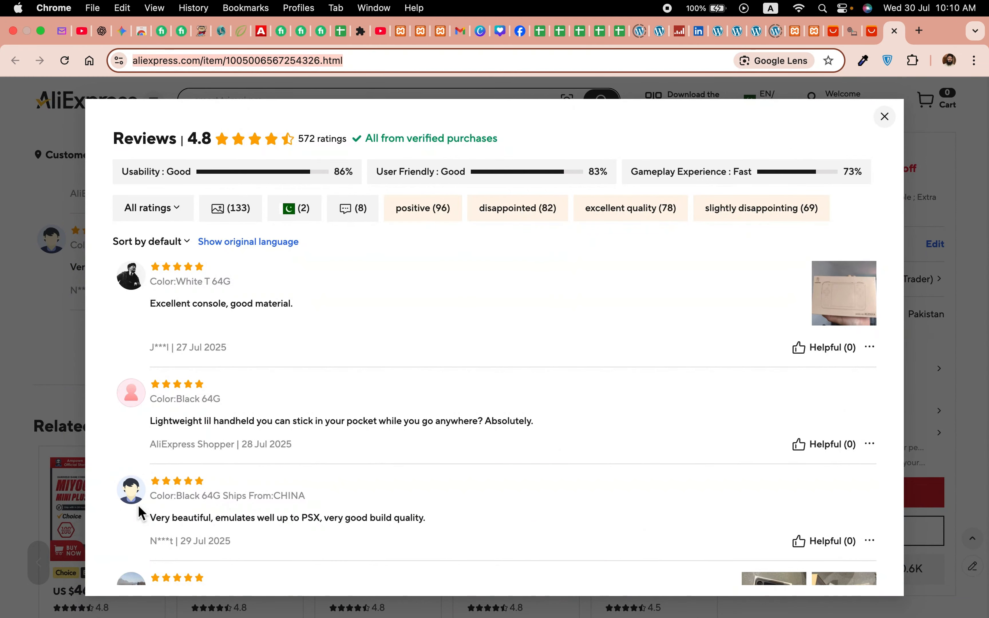
key("super+v")
key("Return")
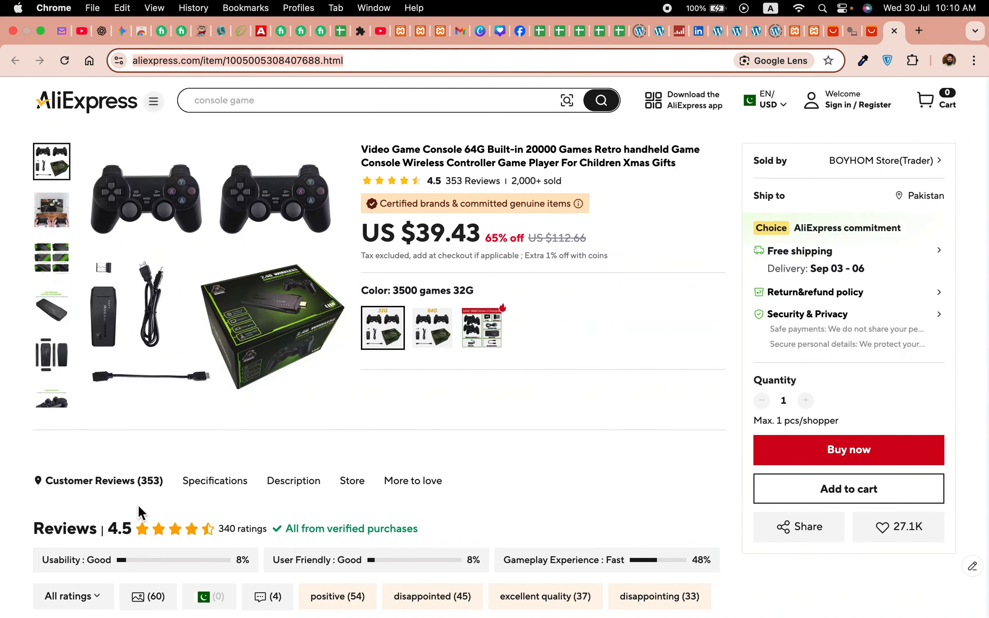
key("End")
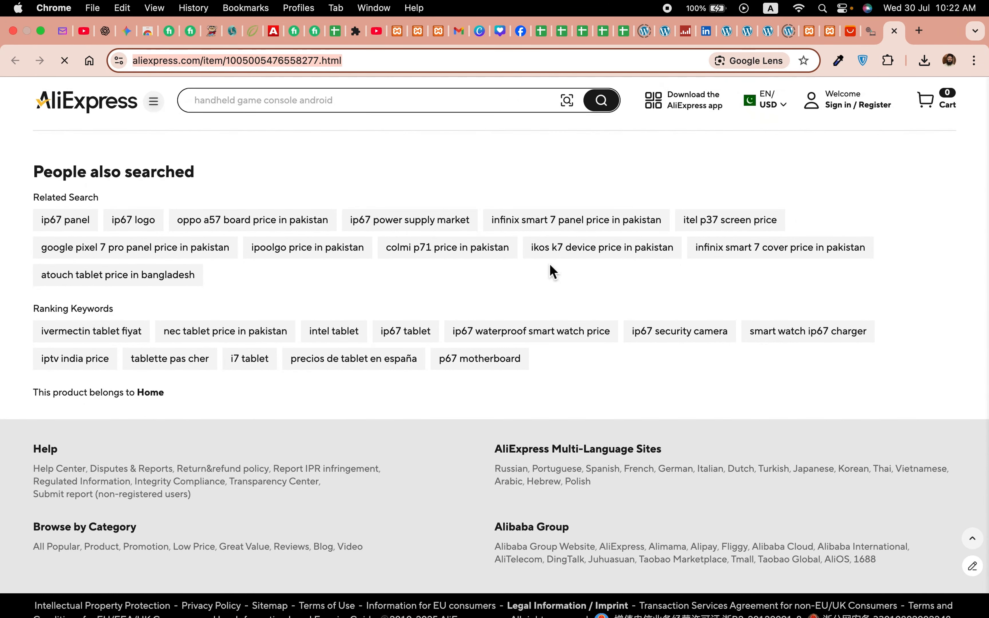
type("aliexpress.com/item/1005004298697783.html")
key("Return")
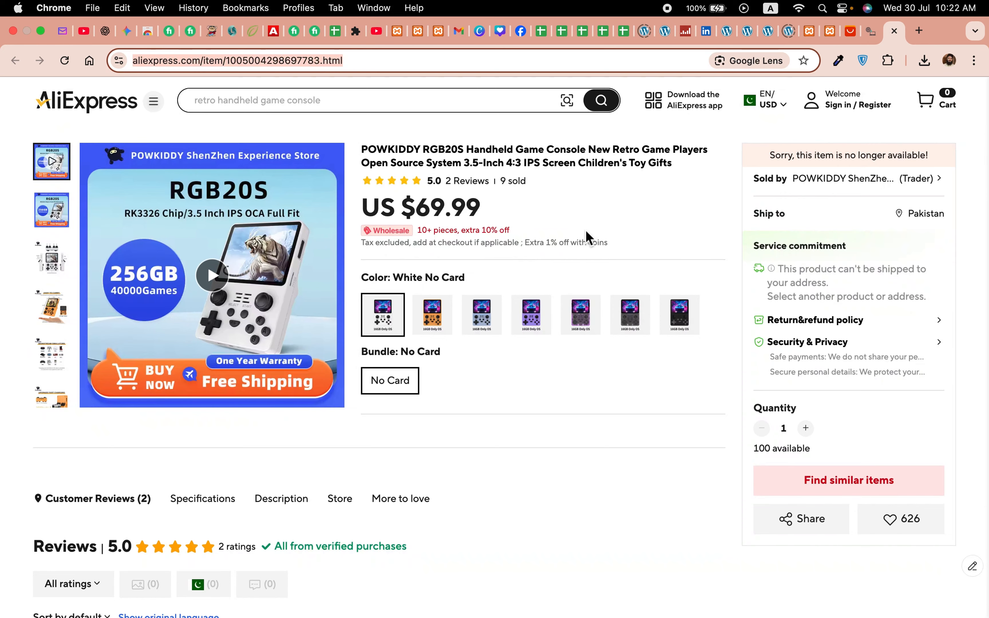
key("End")
scroll(668, 293, "up", 10)
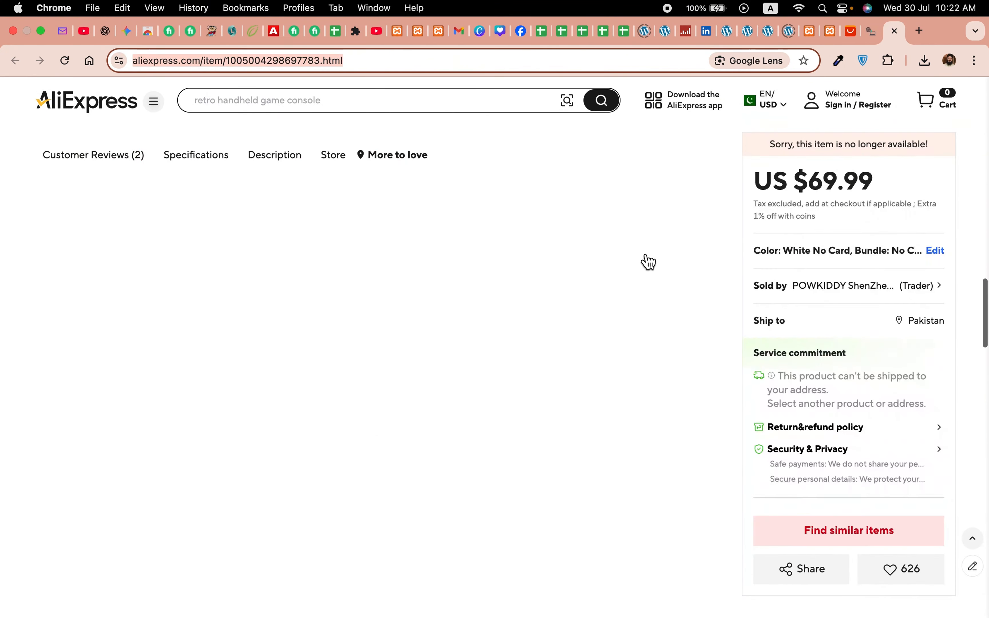
Step: Close the remaining product page tab and dismiss the scraping-completed alert on the scraper page
left_click(379, 347)
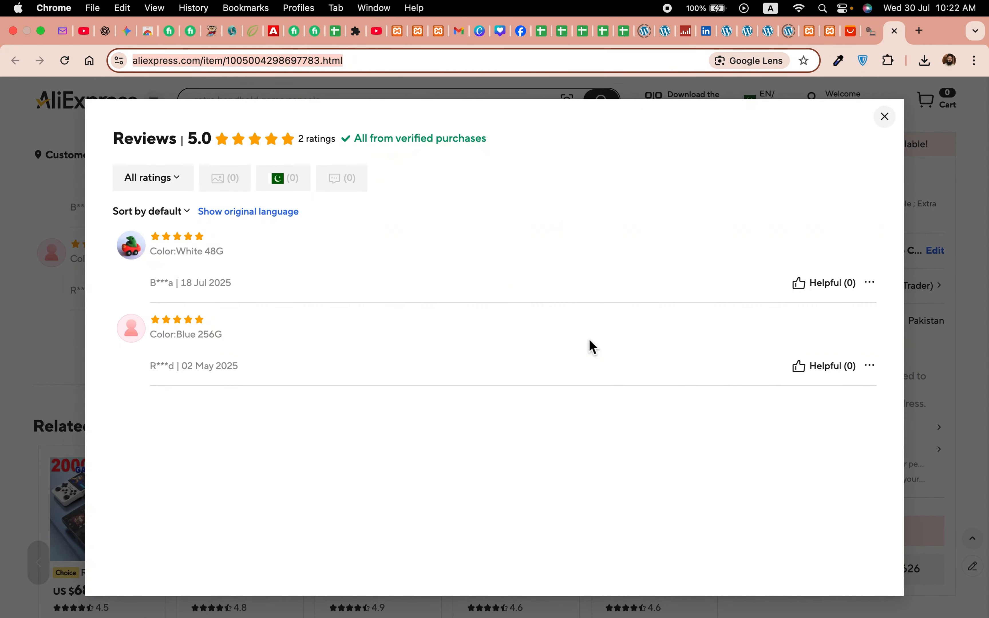
left_click(896, 32)
scroll(219, 283, "up", 5)
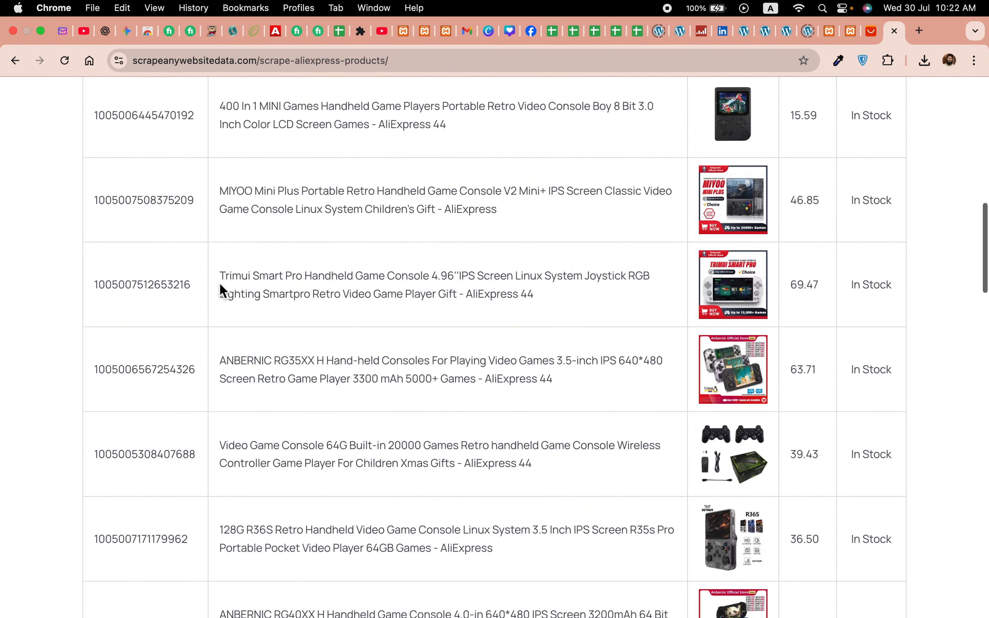
scroll(220, 283, "up", 12)
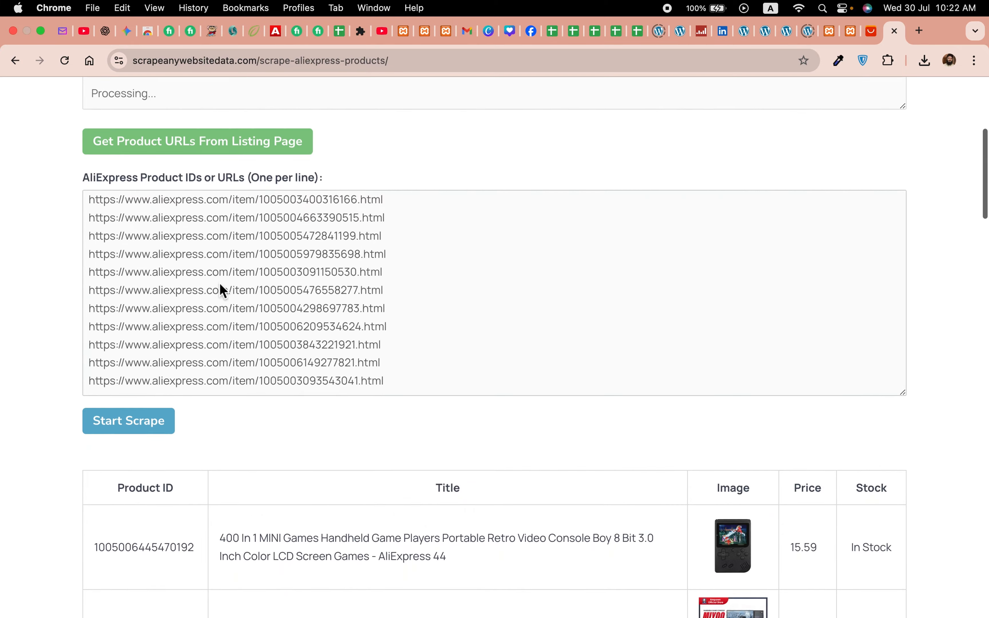
scroll(219, 283, "down", 10)
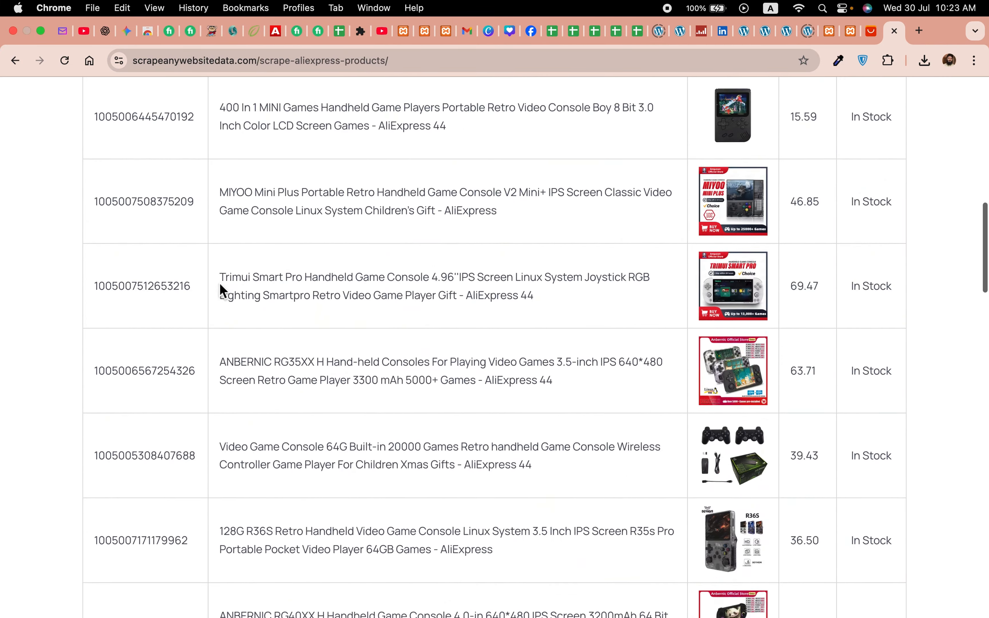
scroll(219, 283, "down", 10)
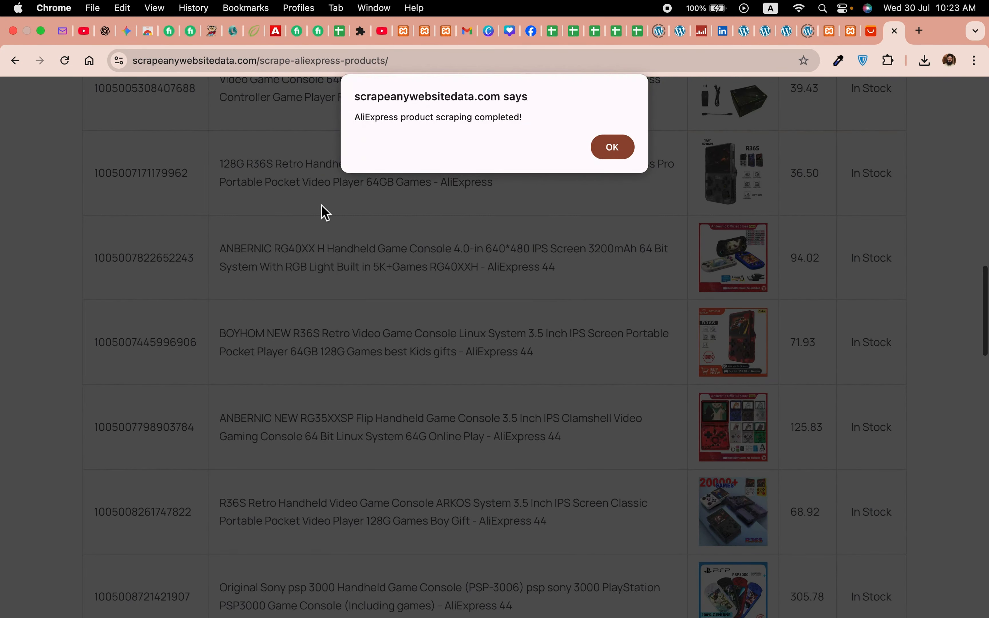
left_click(617, 149)
Step: Generate a CSV from the scraped product table and download it
scroll(438, 345, "down", 9)
scroll(438, 345, "down", 18)
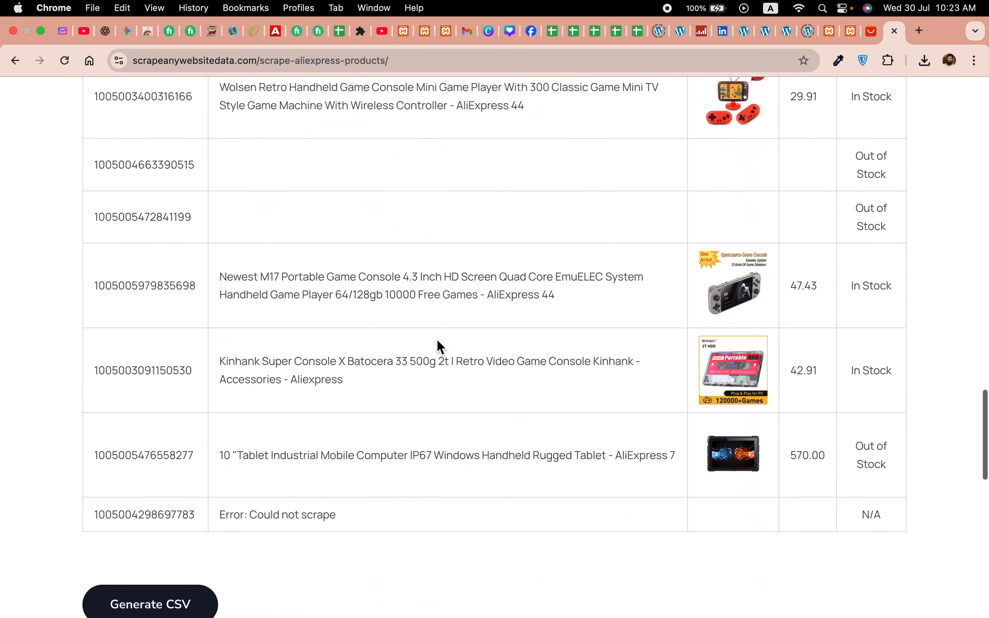
scroll(437, 346, "up", 1)
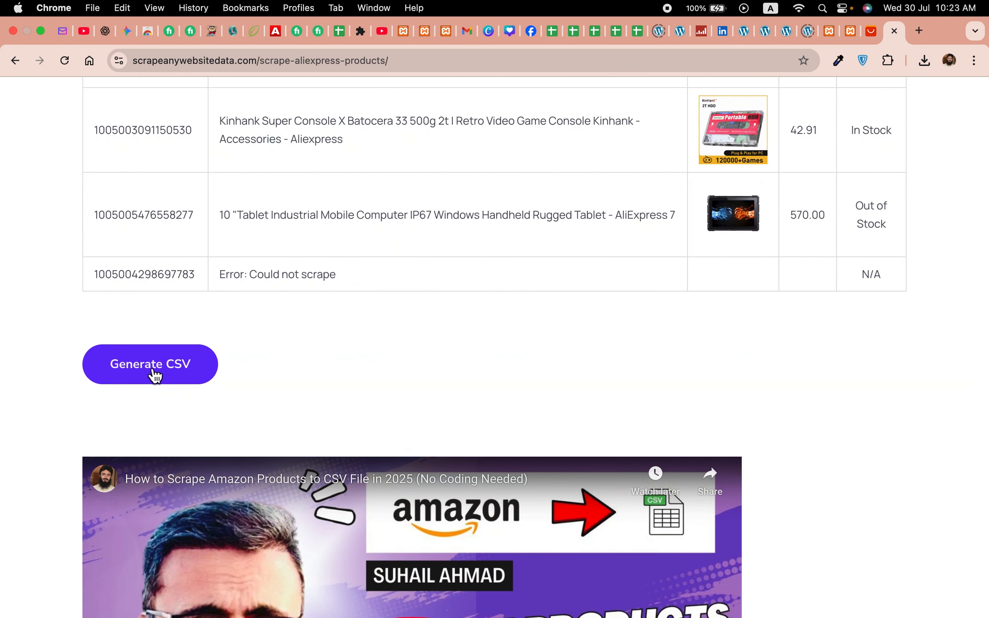
left_click(156, 372)
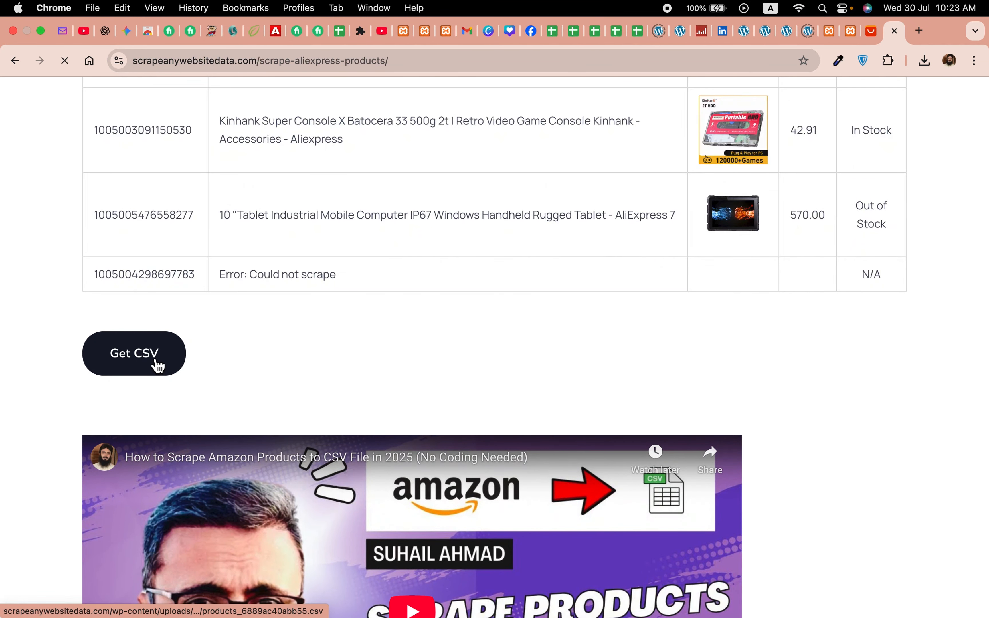
left_click(158, 366)
Step: Open the downloaded CSV in Excel, choosing not to convert large numbers to scientific notation
left_click(727, 482)
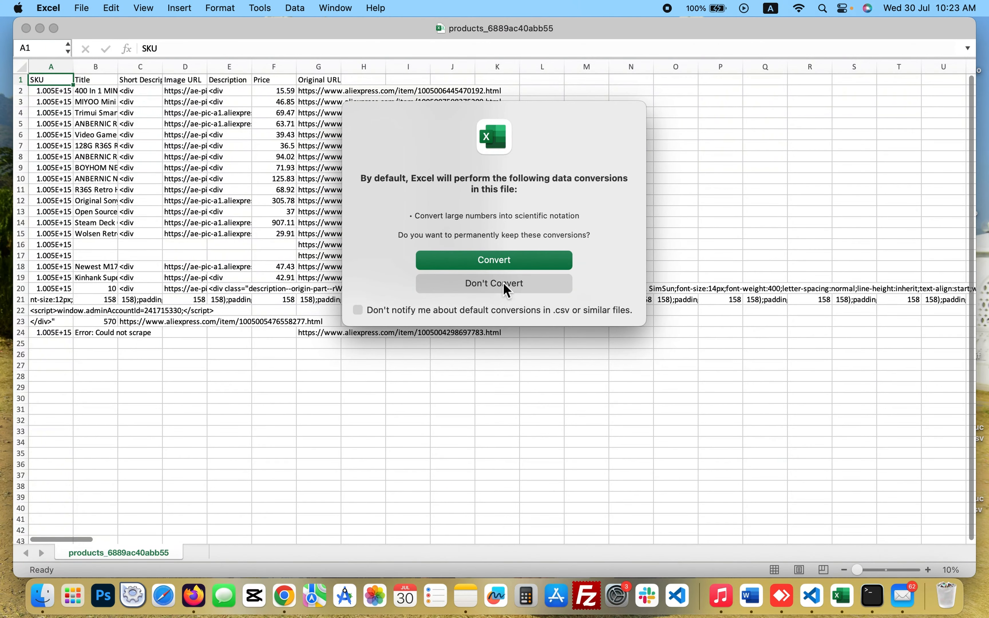
left_click(503, 283)
left_click(503, 283)
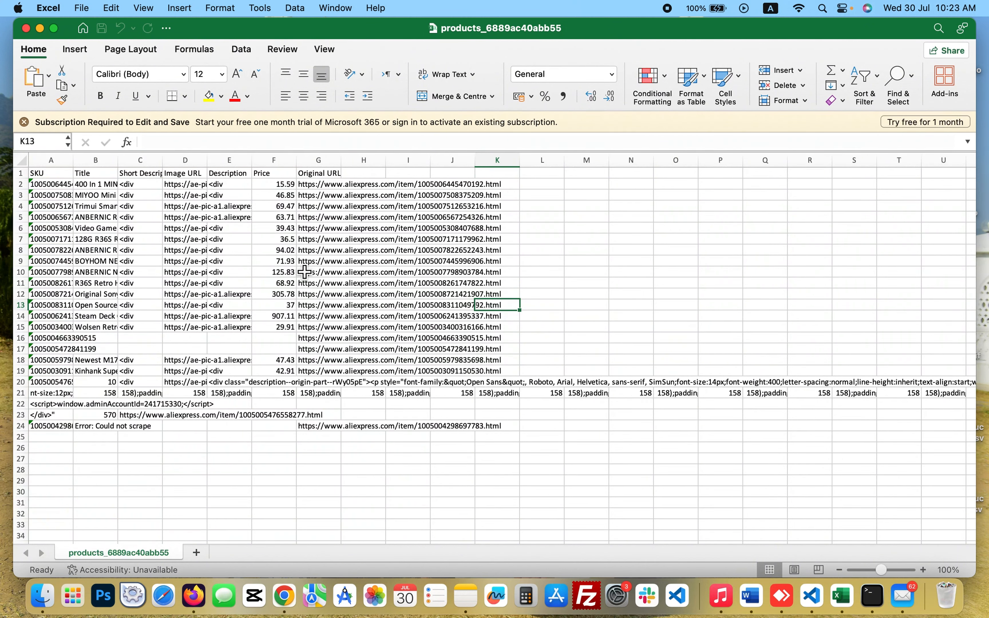
key("ctrl+Right")
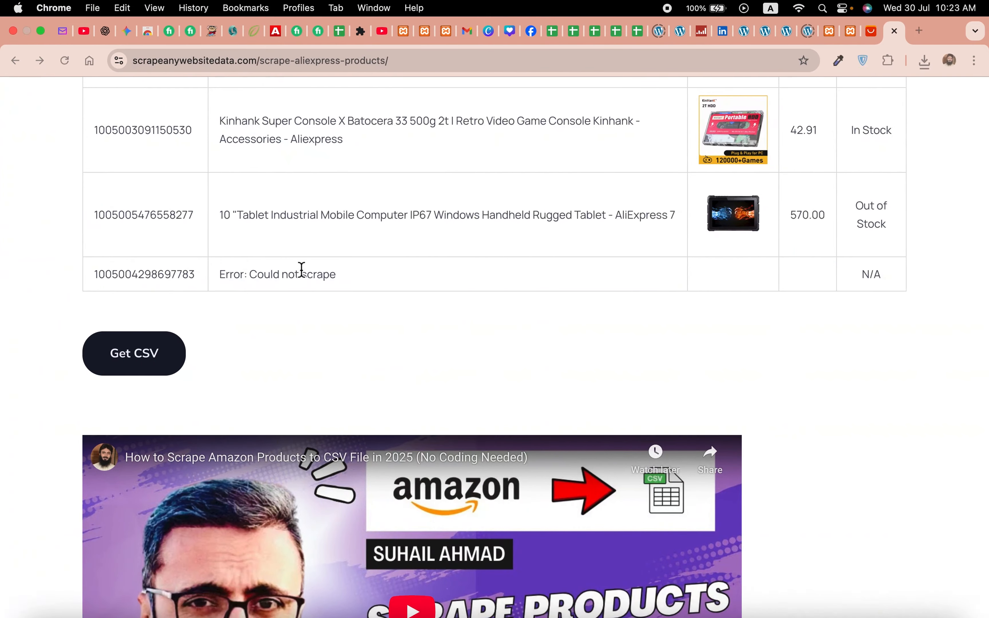
Step: Return to the top of the scraper page and select its URL in the address bar
scroll(540, 325, "up", 20)
scroll(541, 324, "up", 20)
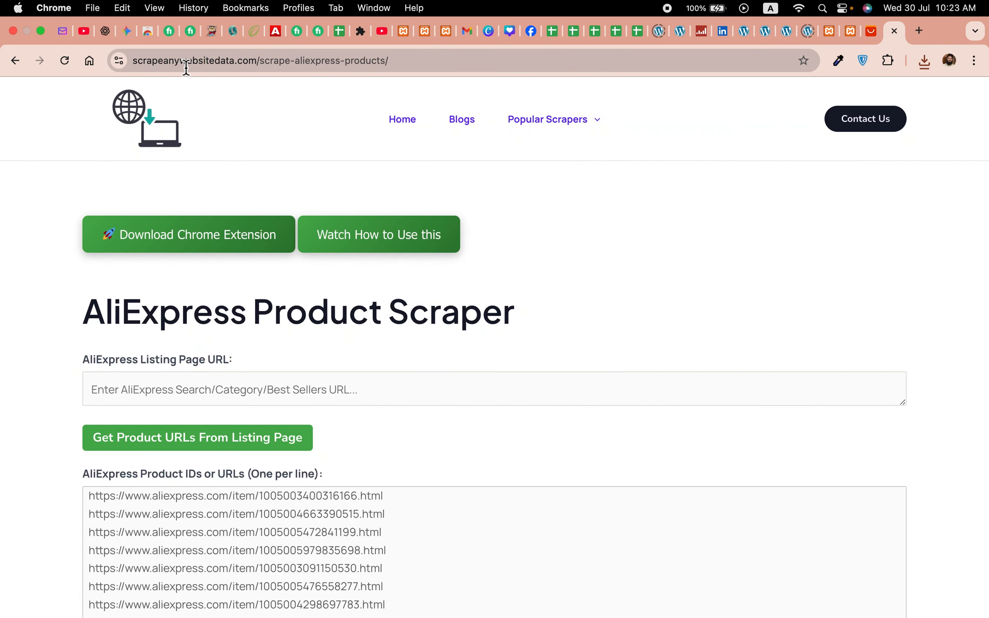
left_click_drag(257, 66, 132, 66)
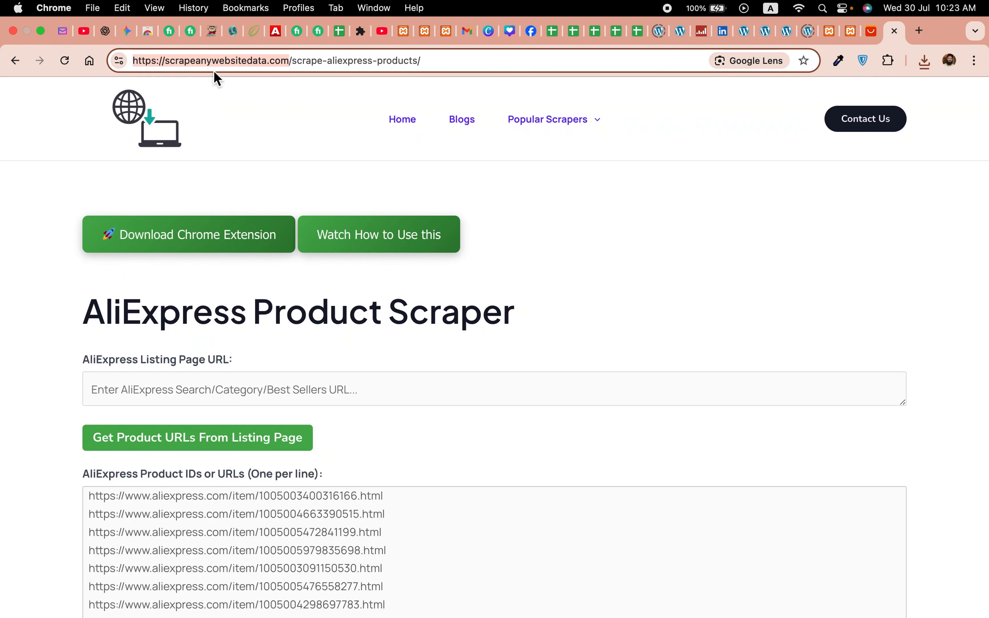